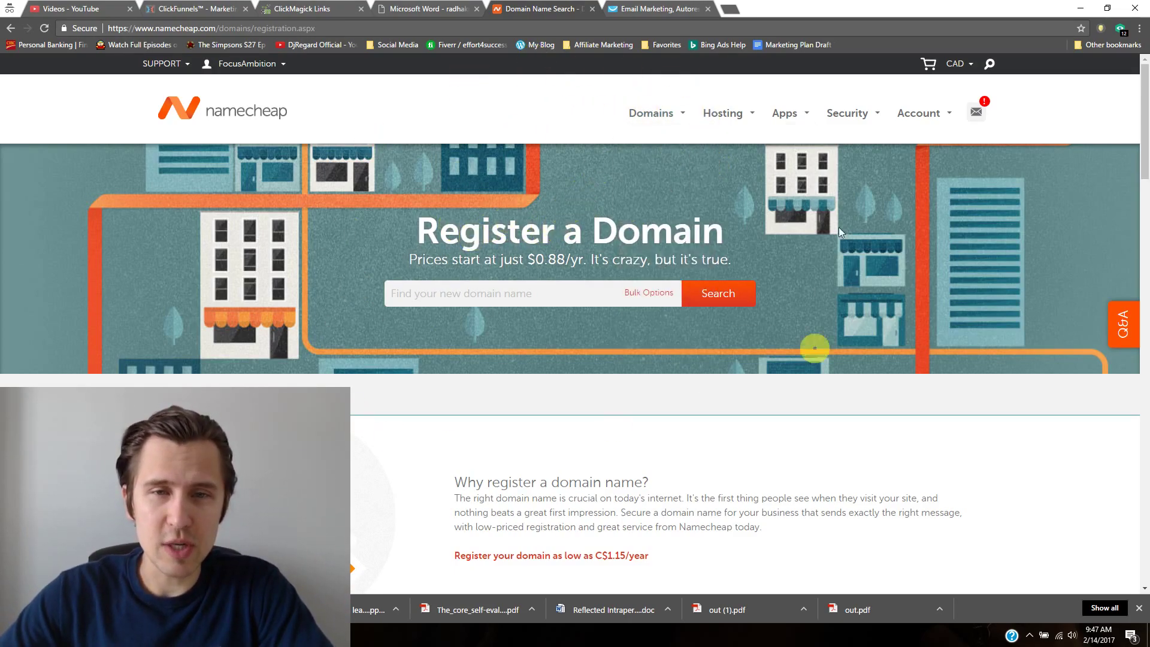
# From the account Dashboard, open marketingsuccess.site's details page and scroll to its Private Email offer
pyautogui.moveTo(928, 112)
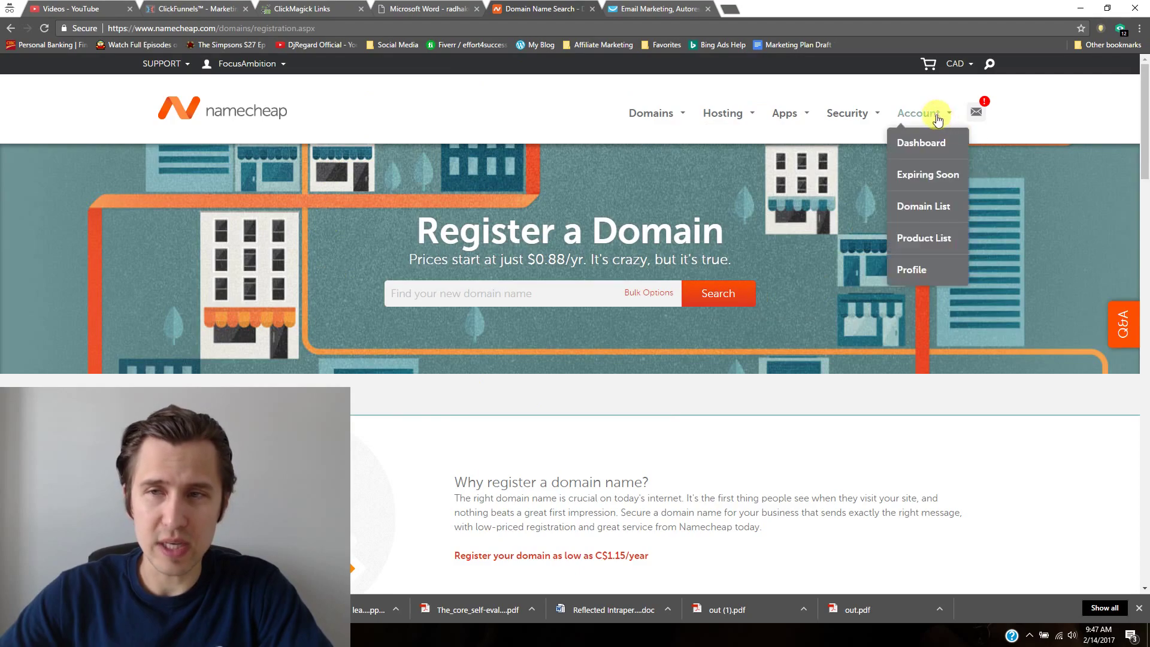
pyautogui.click(920, 150)
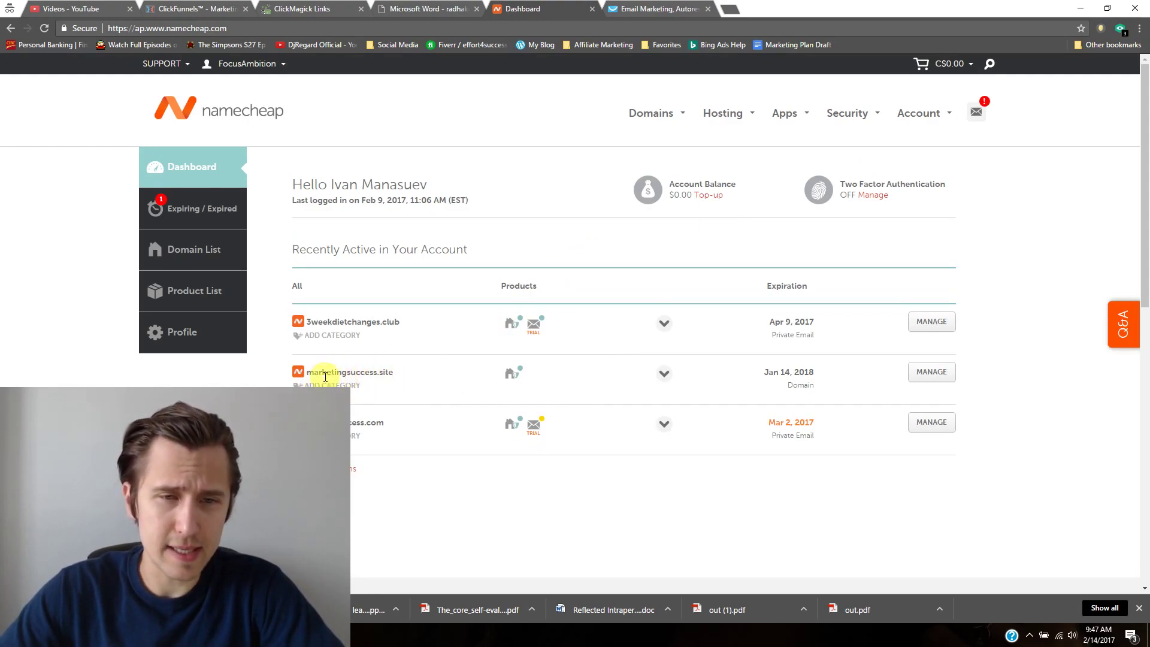
pyautogui.moveTo(309, 372); pyautogui.dragTo(394, 372)
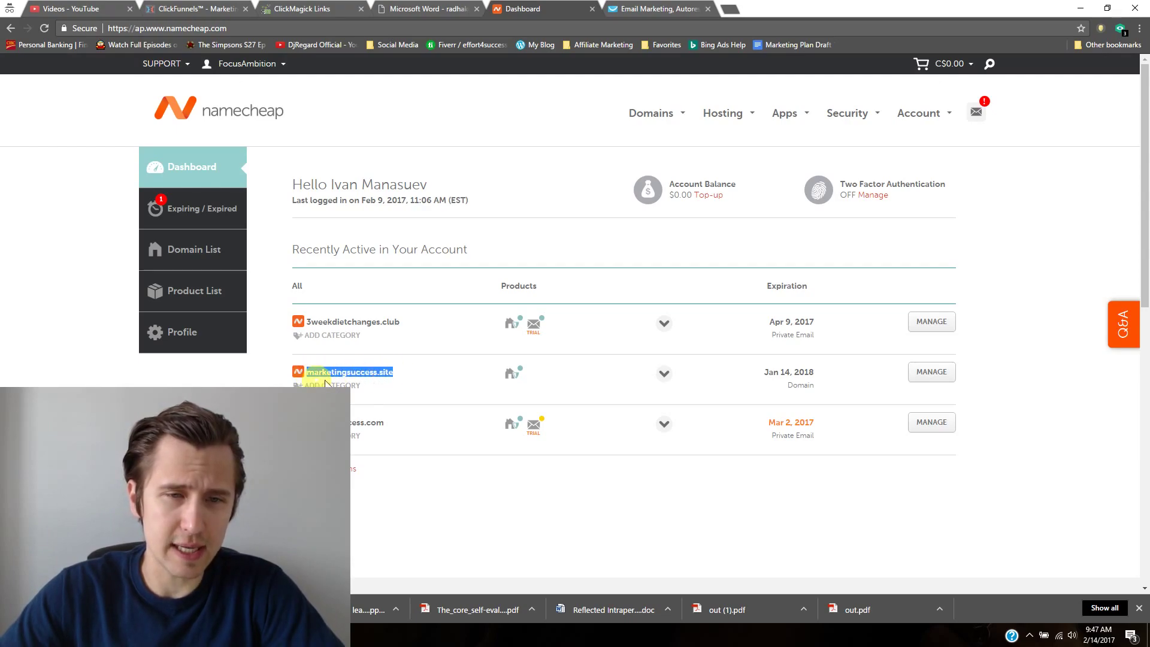
pyautogui.click(930, 378)
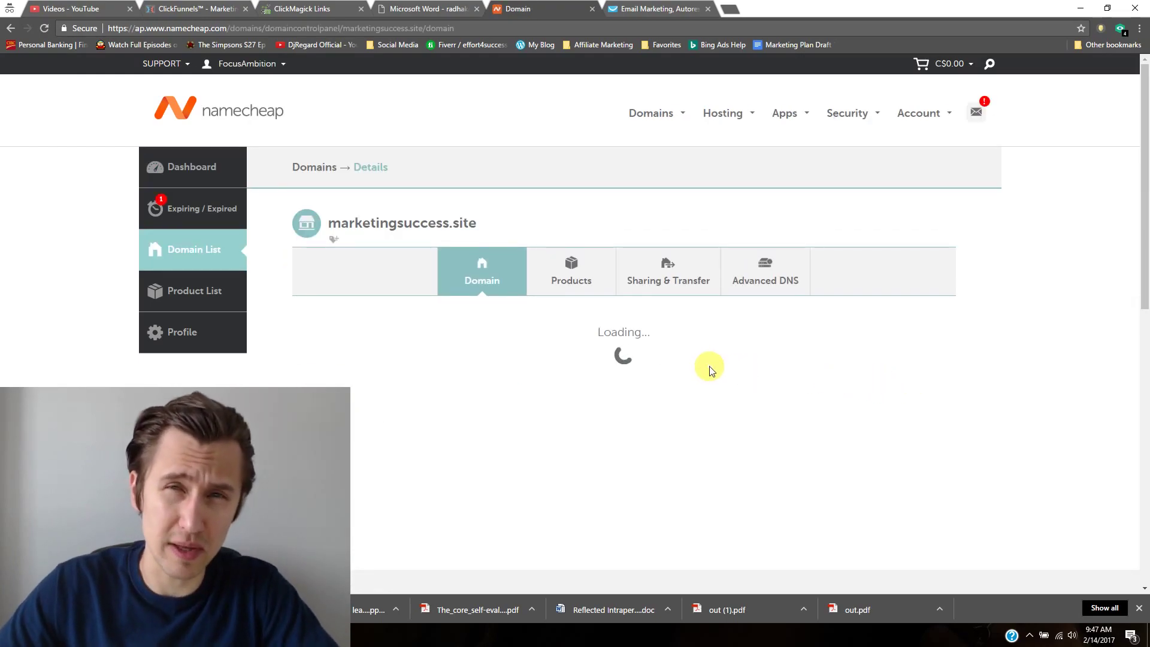
pyautogui.scroll(-1, 396, 339)
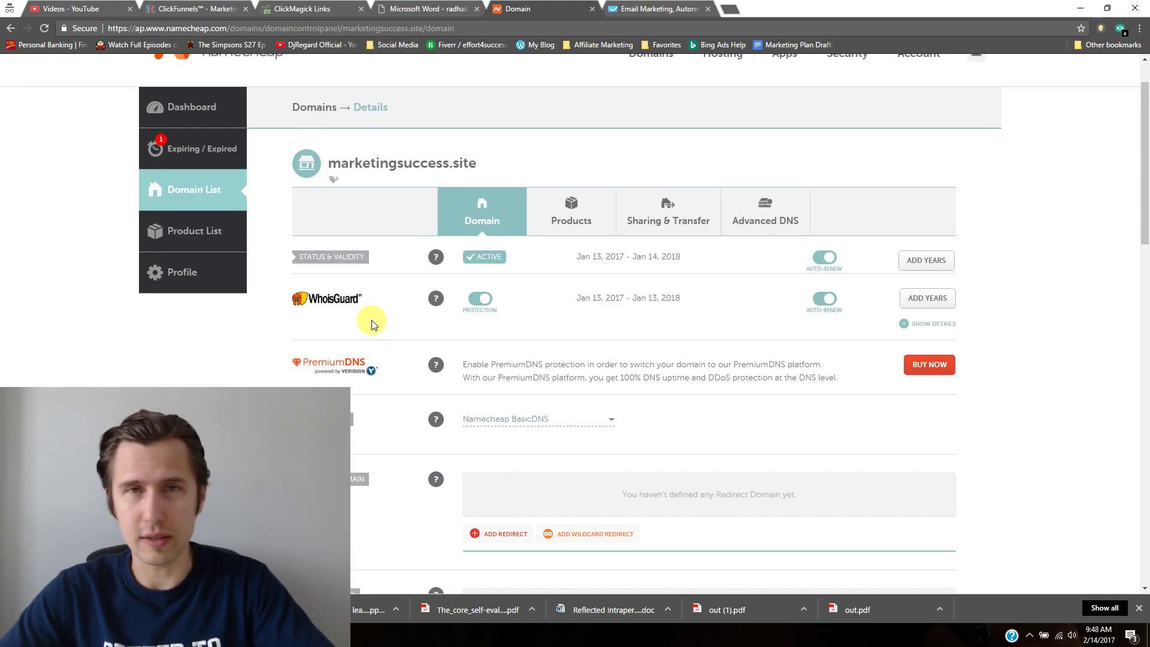
pyautogui.scroll(-2, 376, 323)
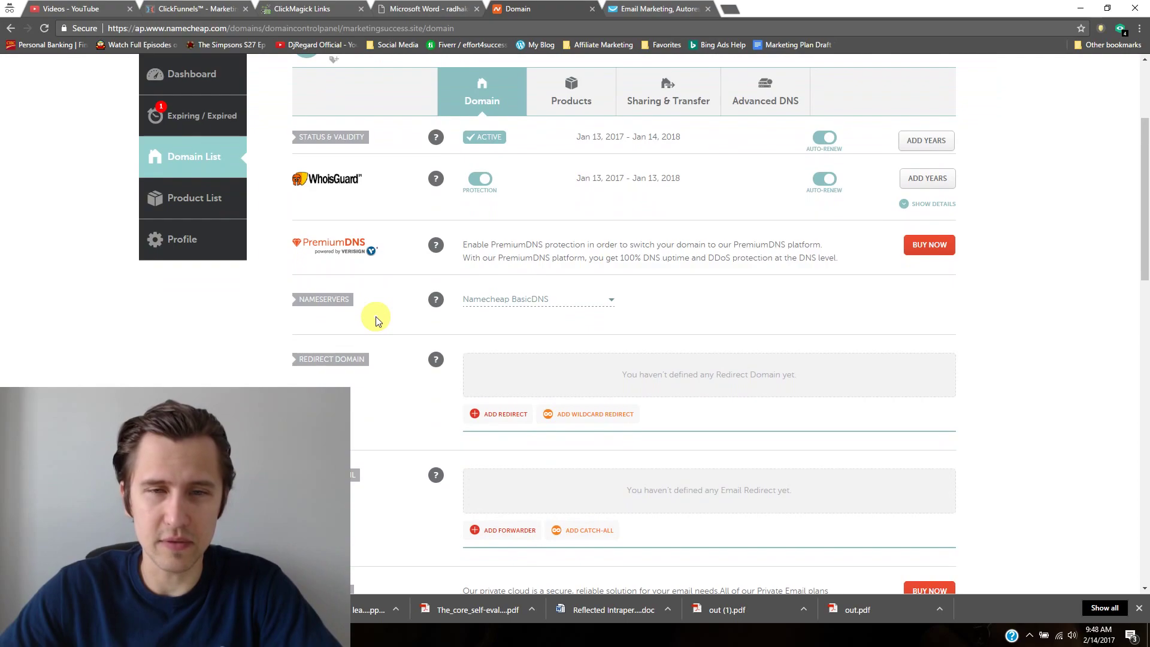
pyautogui.scroll(-2, 425, 354)
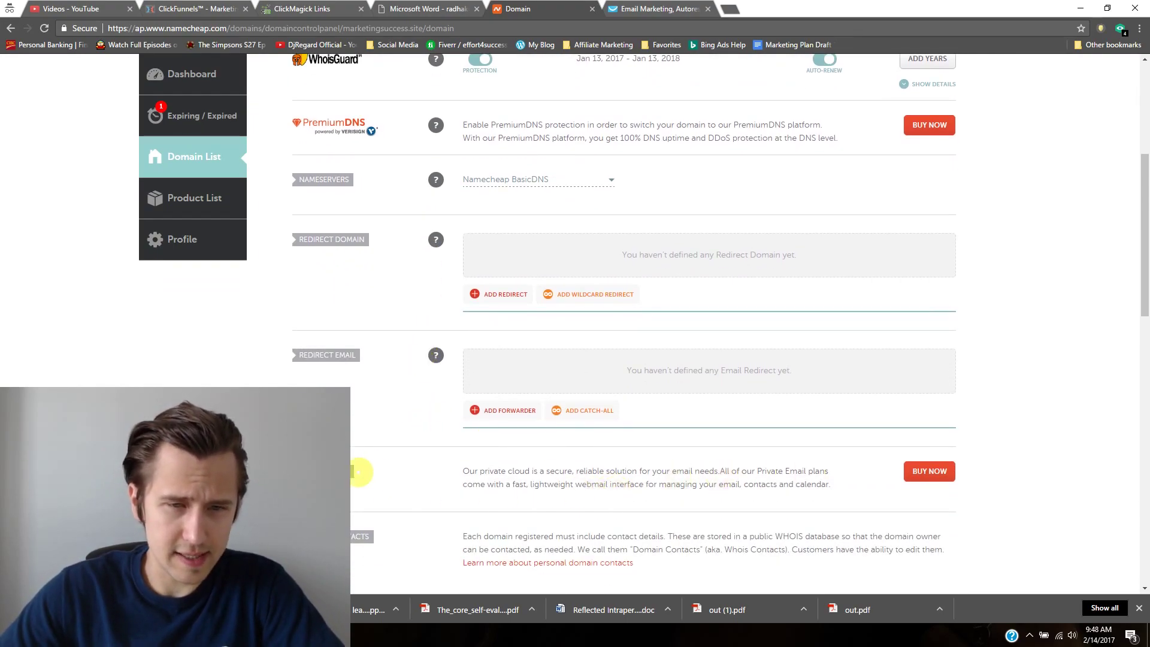
# Start a Private Email purchase and review the Business and Business Office plans, leaving both at 1 year
pyautogui.click(929, 471)
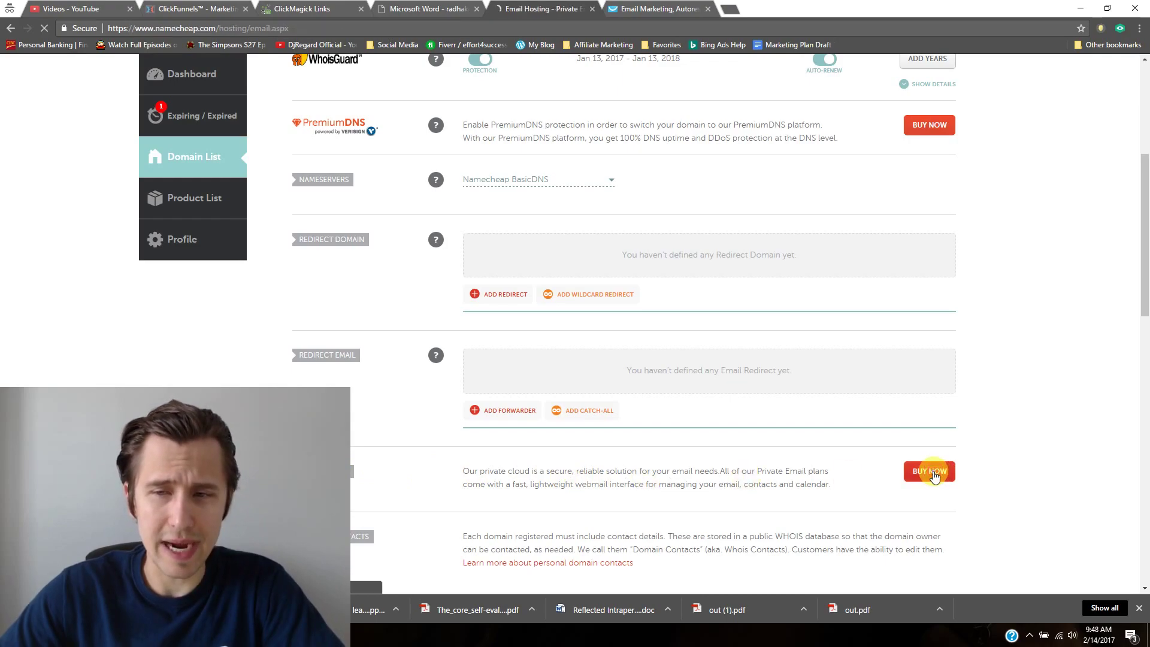
pyautogui.scroll(-2, 599, 335)
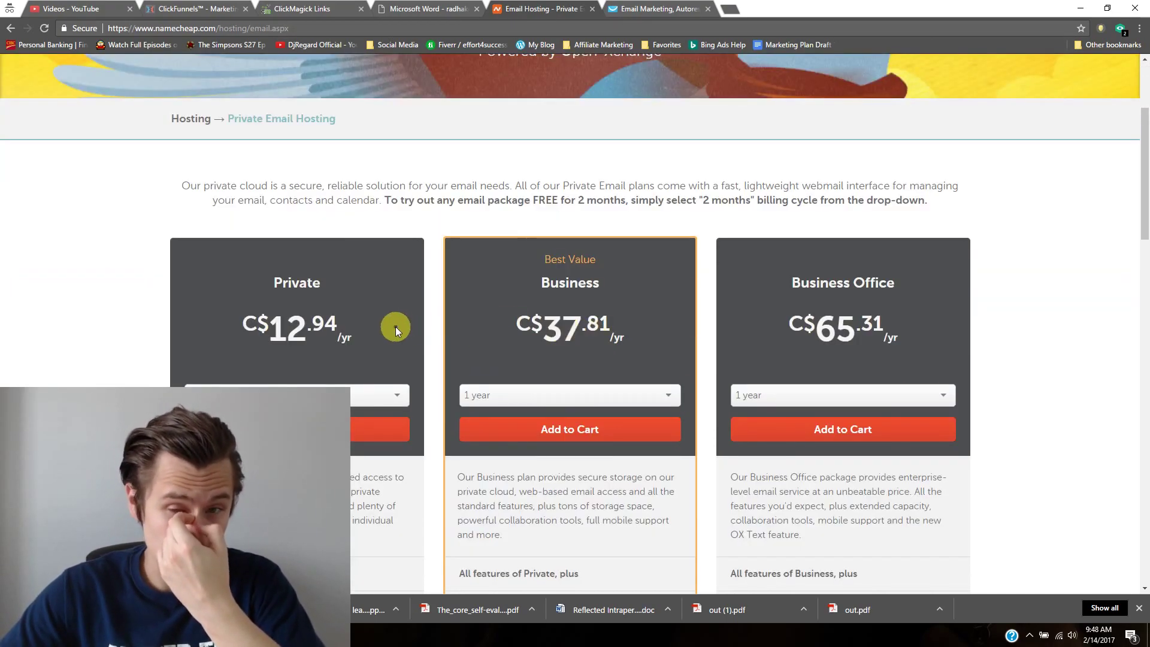
pyautogui.click(524, 396)
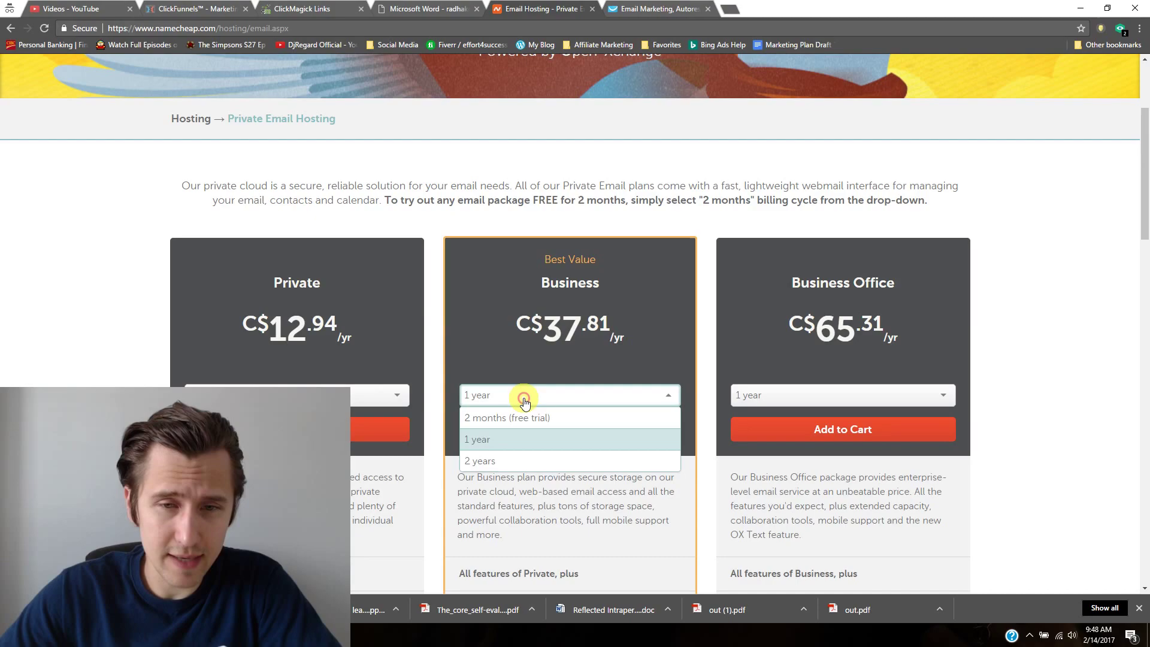
pyautogui.click(524, 400)
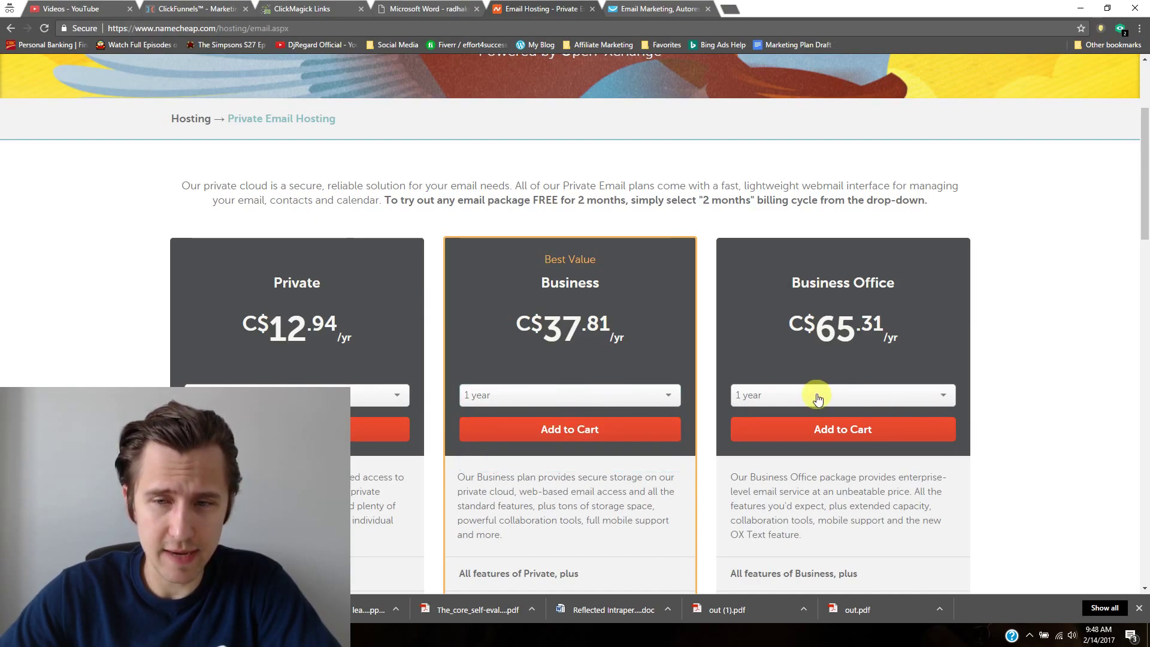
pyautogui.scroll(-2, 816, 393)
pyautogui.click(868, 271)
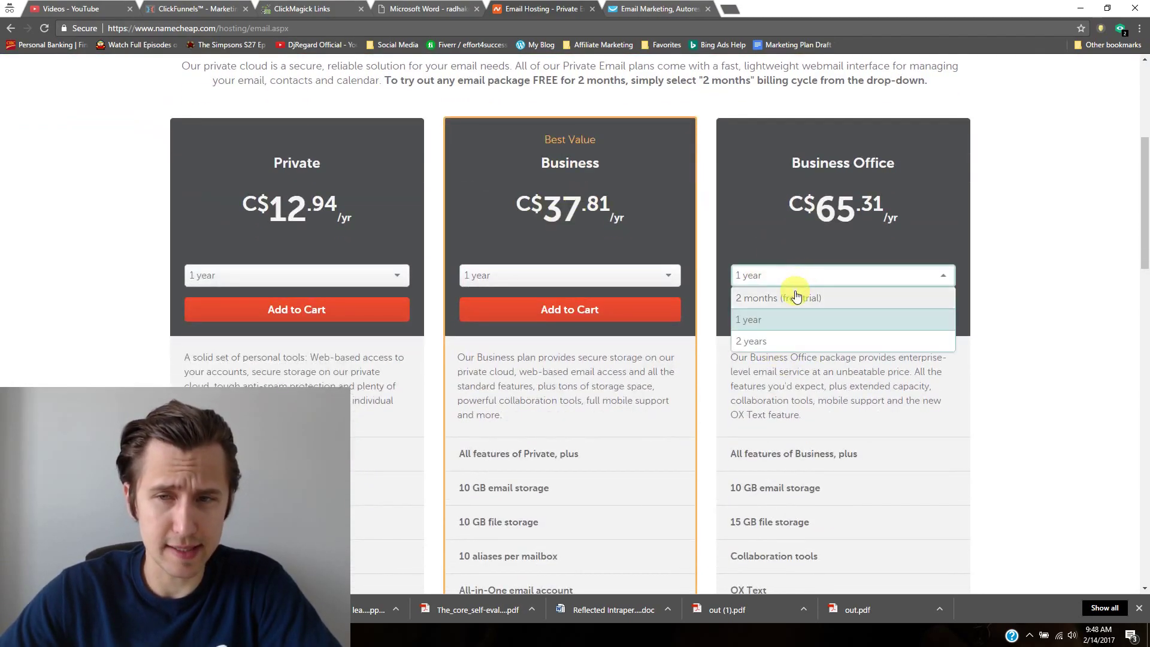
pyautogui.click(807, 224)
pyautogui.scroll(-2, 550, 395)
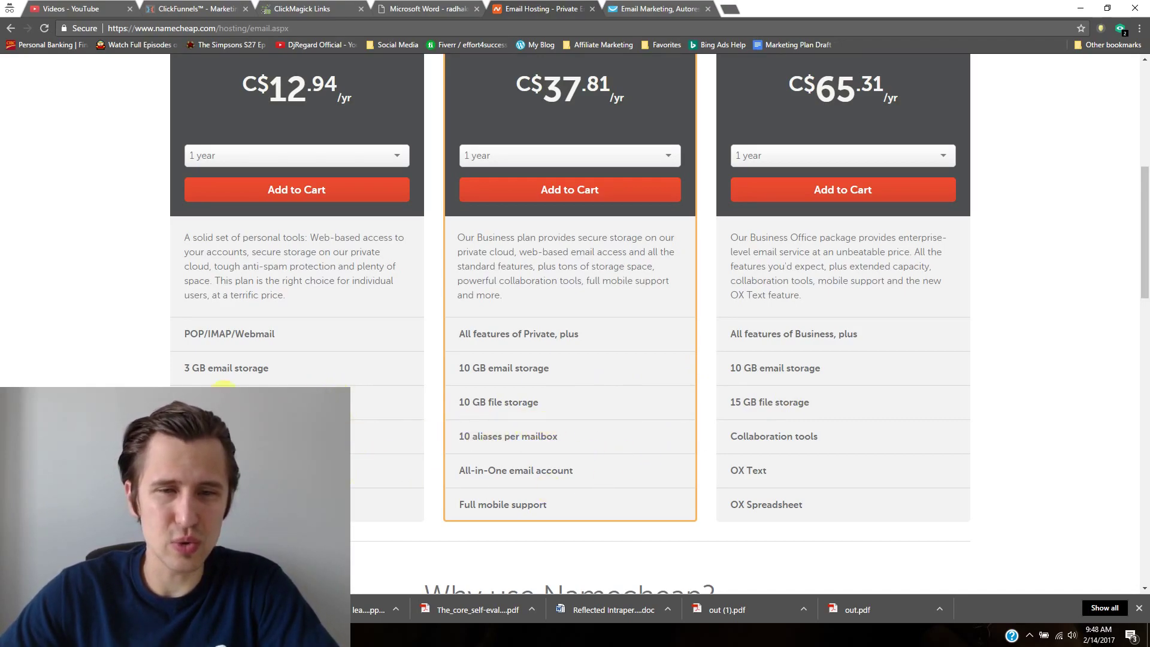
# Set the Private plan to the 2 months free trial at C$0.00 and add it to the cart
pyautogui.scroll(1, 291, 173)
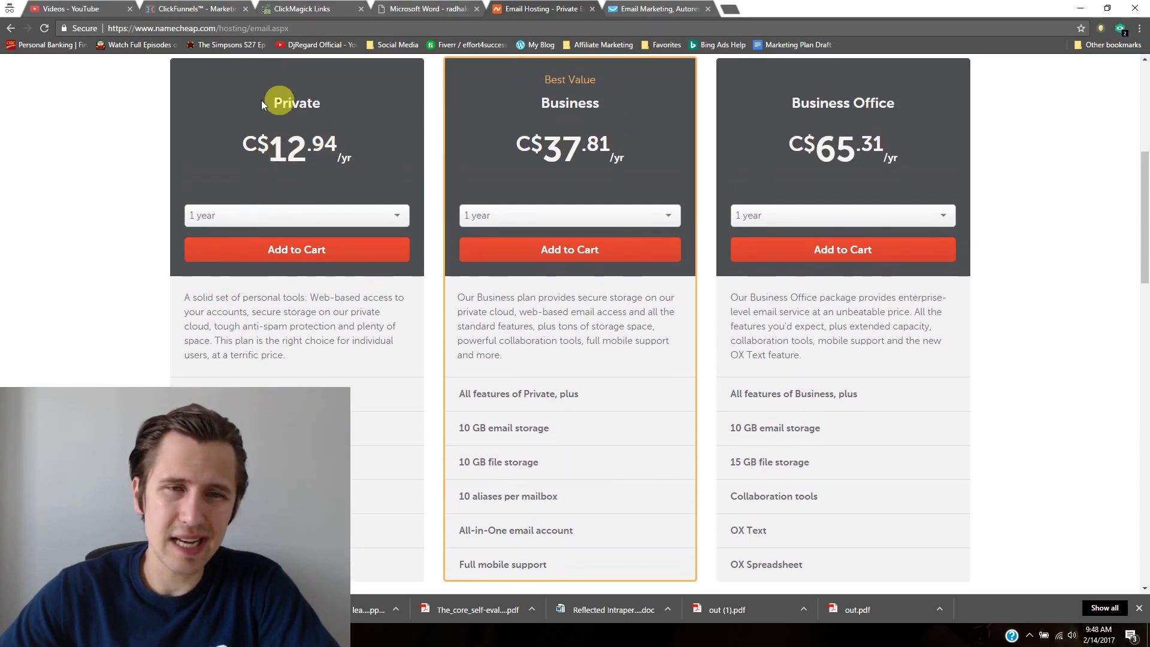
pyautogui.scroll(1, 303, 200)
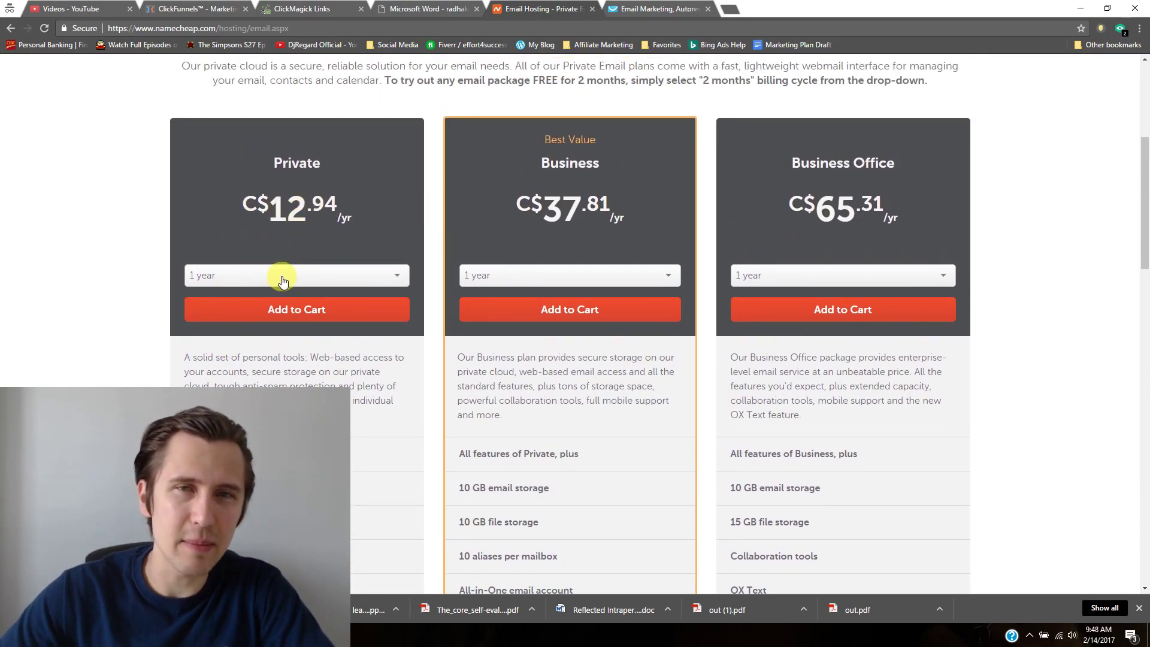
pyautogui.click(282, 277)
pyautogui.click(253, 300)
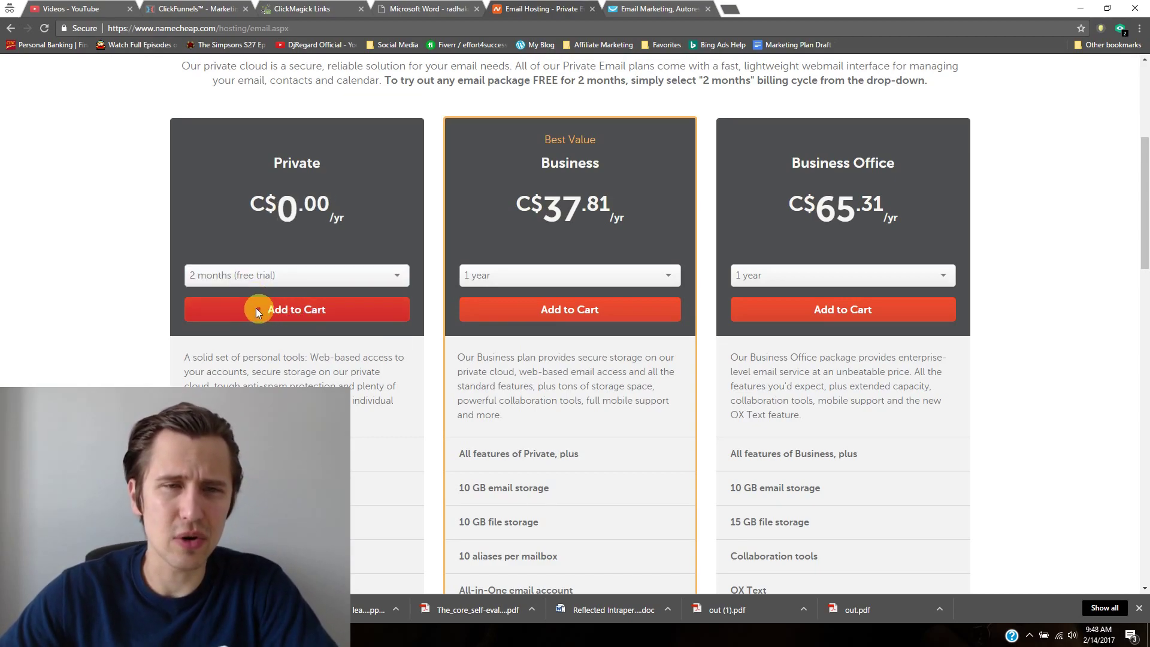
pyautogui.click(261, 310)
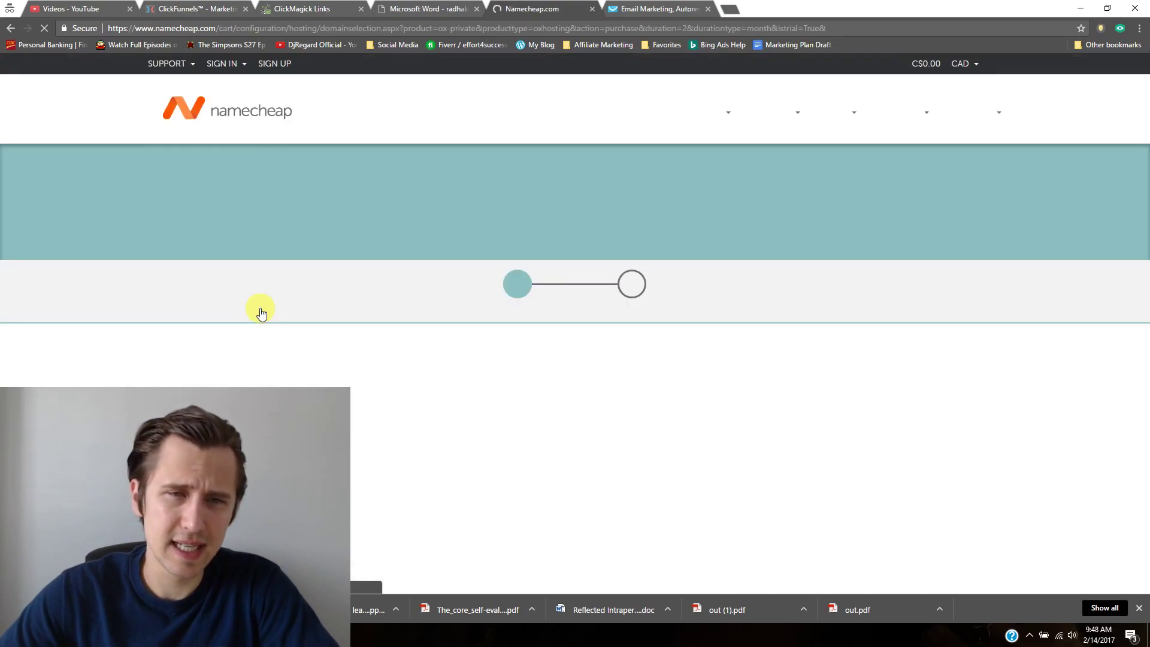
# Attach the trial to marketingsuccess.site as an existing Namecheap domain and continue to the Options step
pyautogui.scroll(-2, 180, 353)
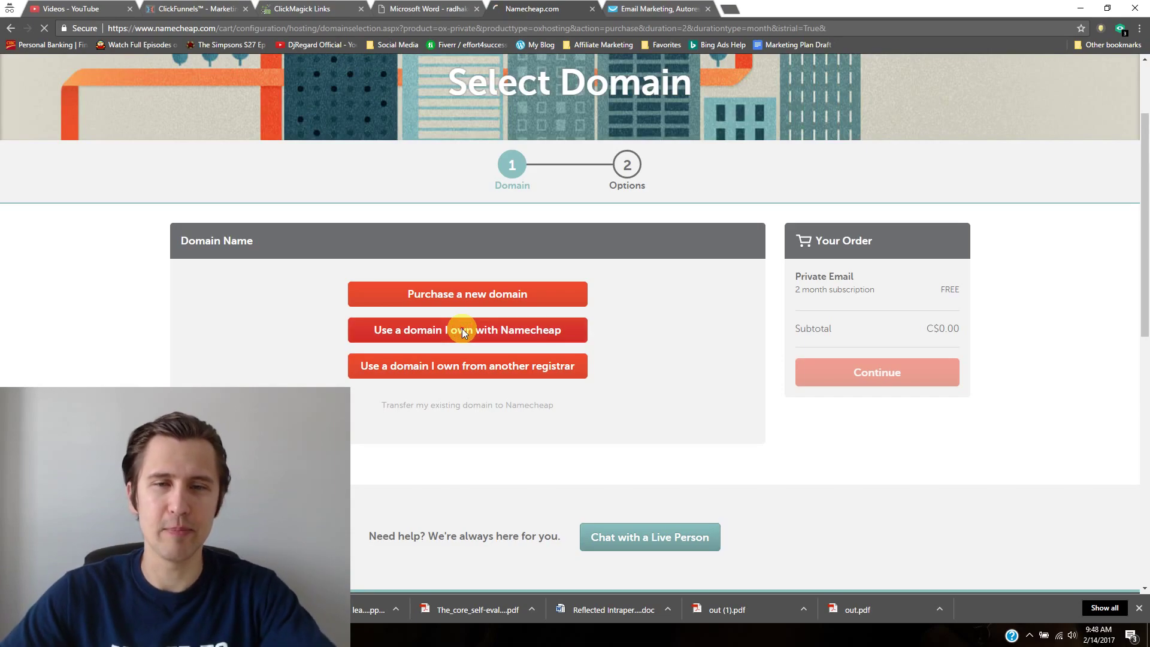
pyautogui.click(462, 333)
pyautogui.scroll(-3, 647, 362)
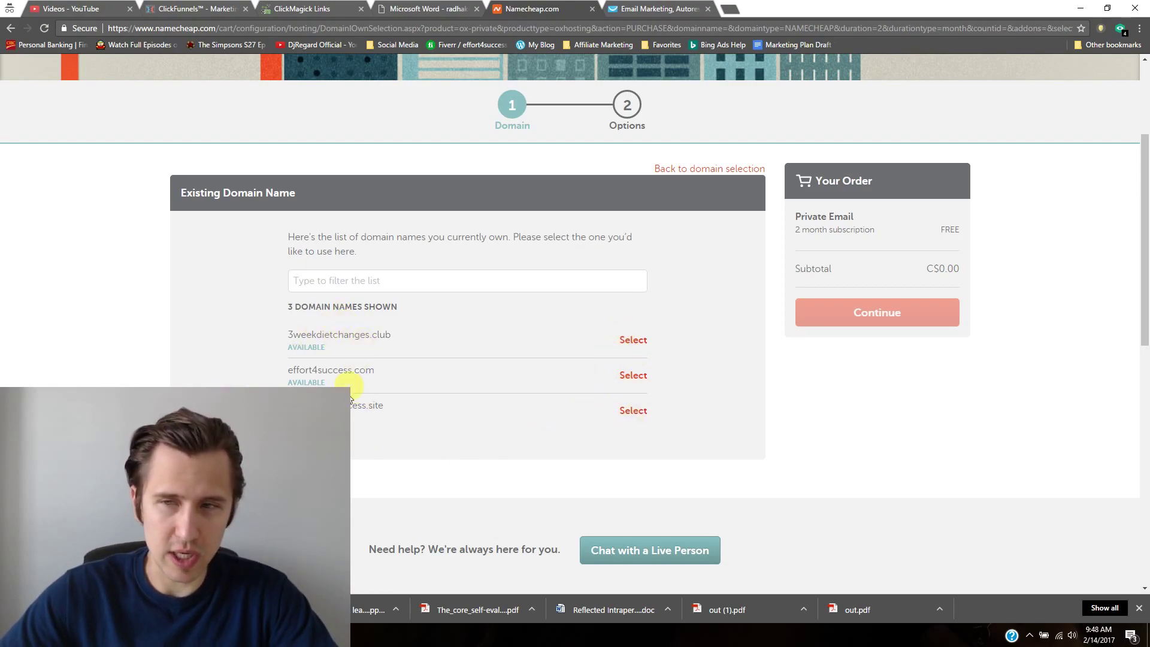
pyautogui.click(621, 415)
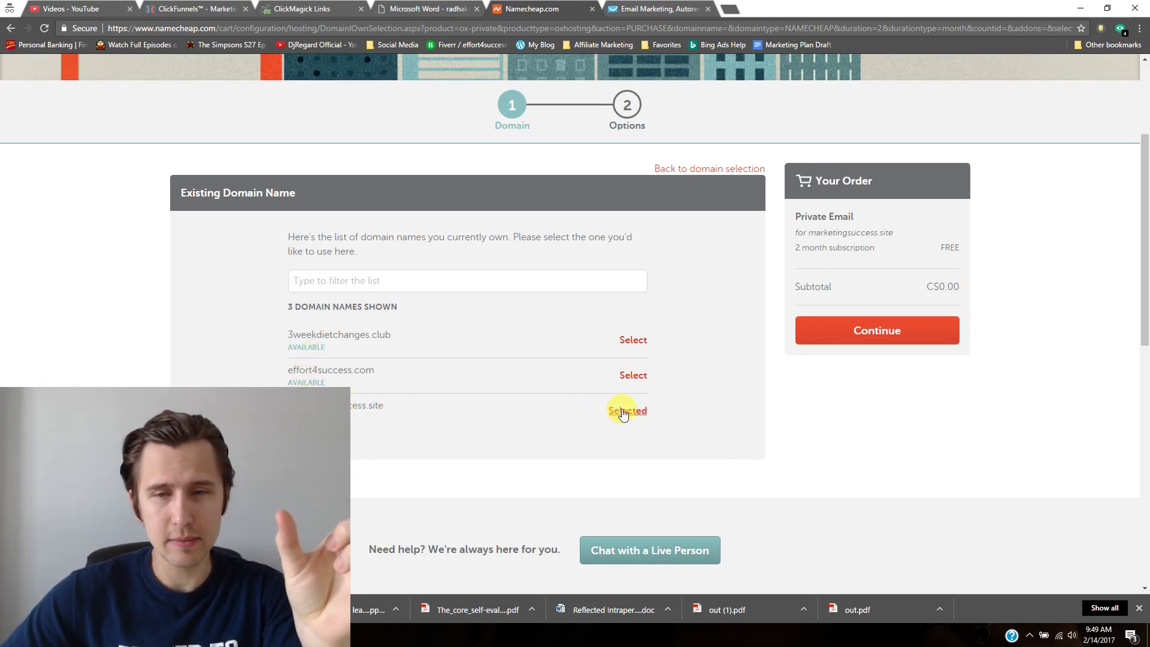
pyautogui.click(889, 334)
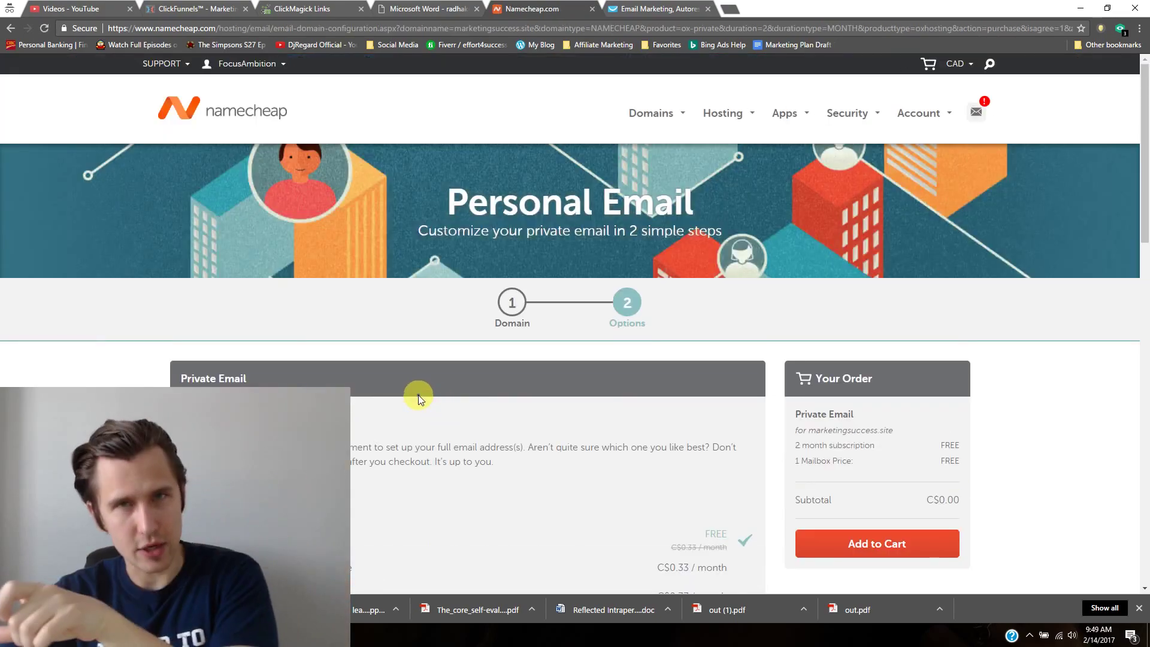
# Copy the free admin@ mailbox address for marketingsuccess.site
pyautogui.scroll(-3, 398, 393)
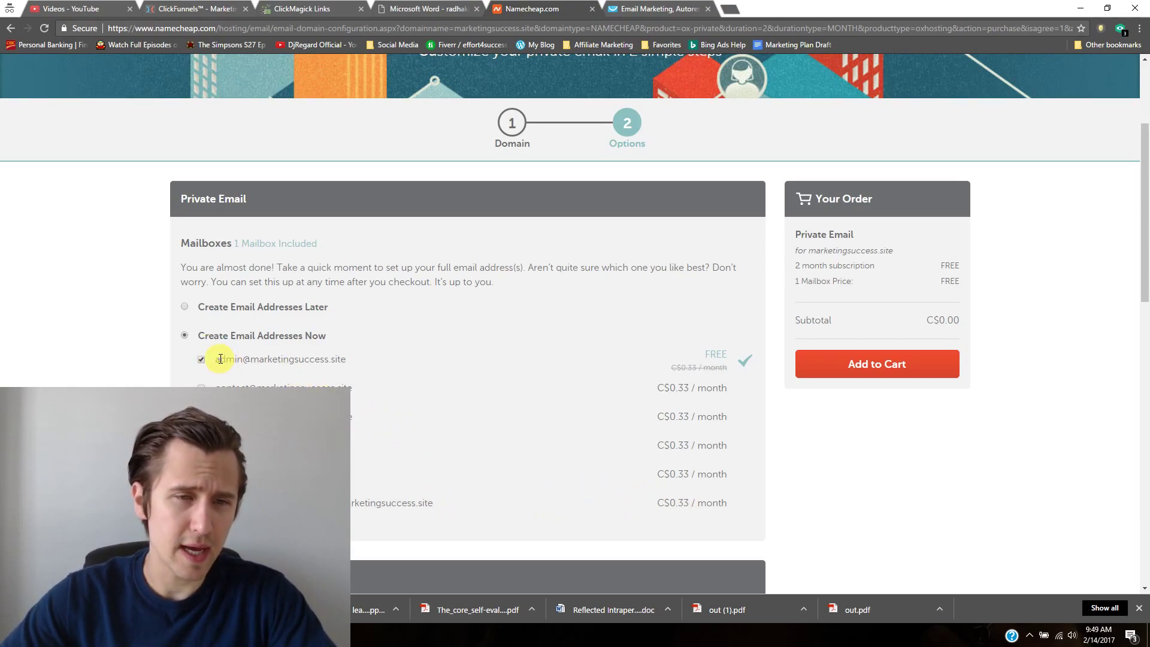
pyautogui.moveTo(215, 359); pyautogui.dragTo(301, 360)
pyautogui.click(346, 358)
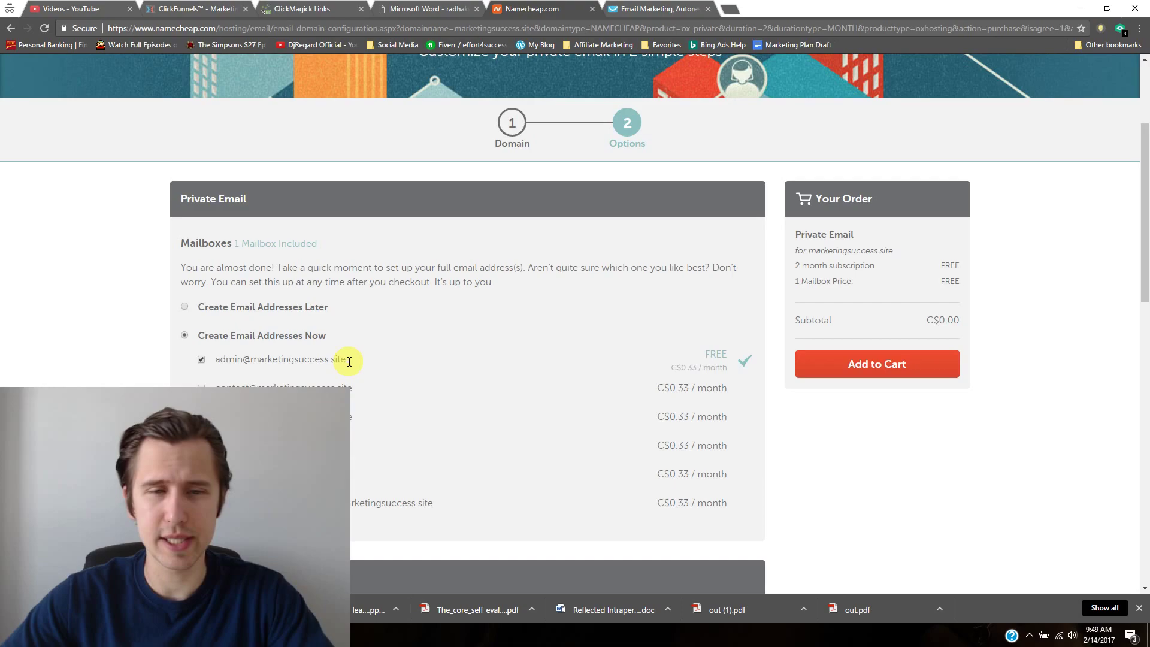
pyautogui.tripleClick(346, 358)
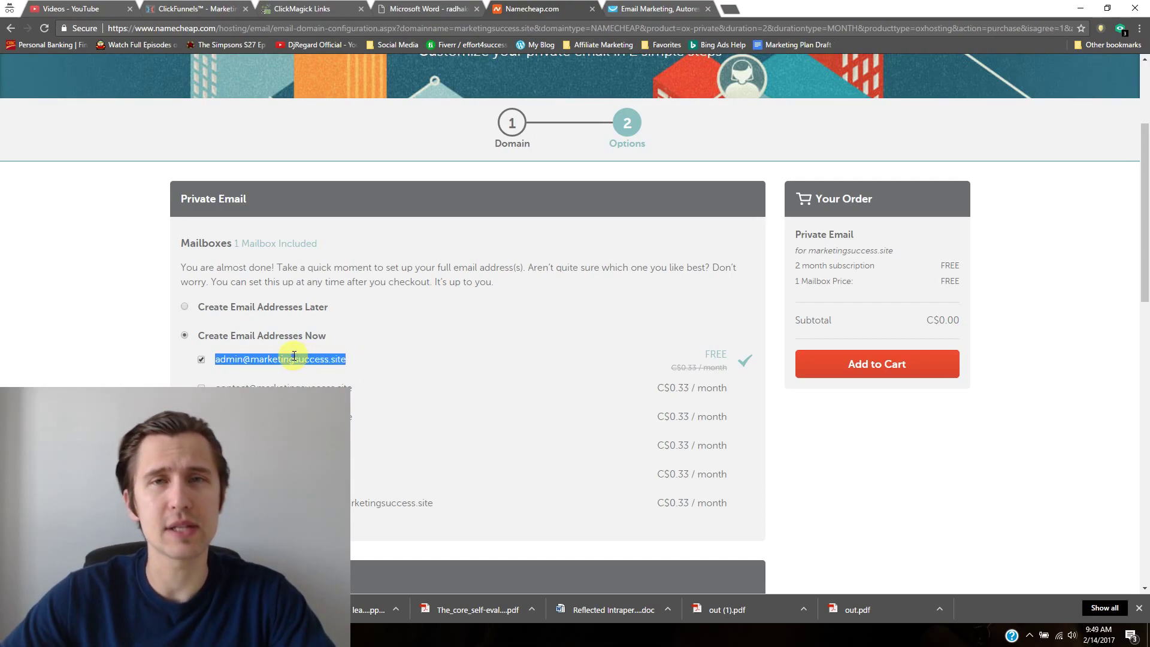
pyautogui.rightClick(275, 358)
pyautogui.click(311, 363)
pyautogui.click(263, 360)
# Leave the Onepager add-on unselected and return to the top of the Options step
pyautogui.scroll(-2, 748, 395)
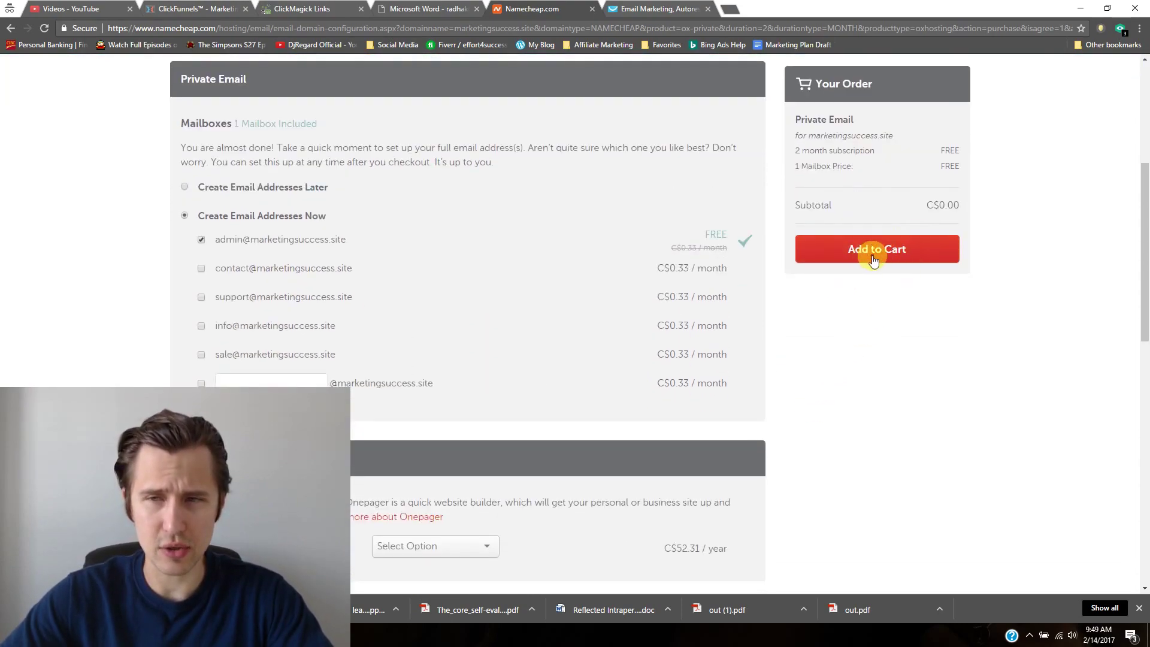
pyautogui.scroll(1, 744, 336)
pyautogui.scroll(-2, 745, 401)
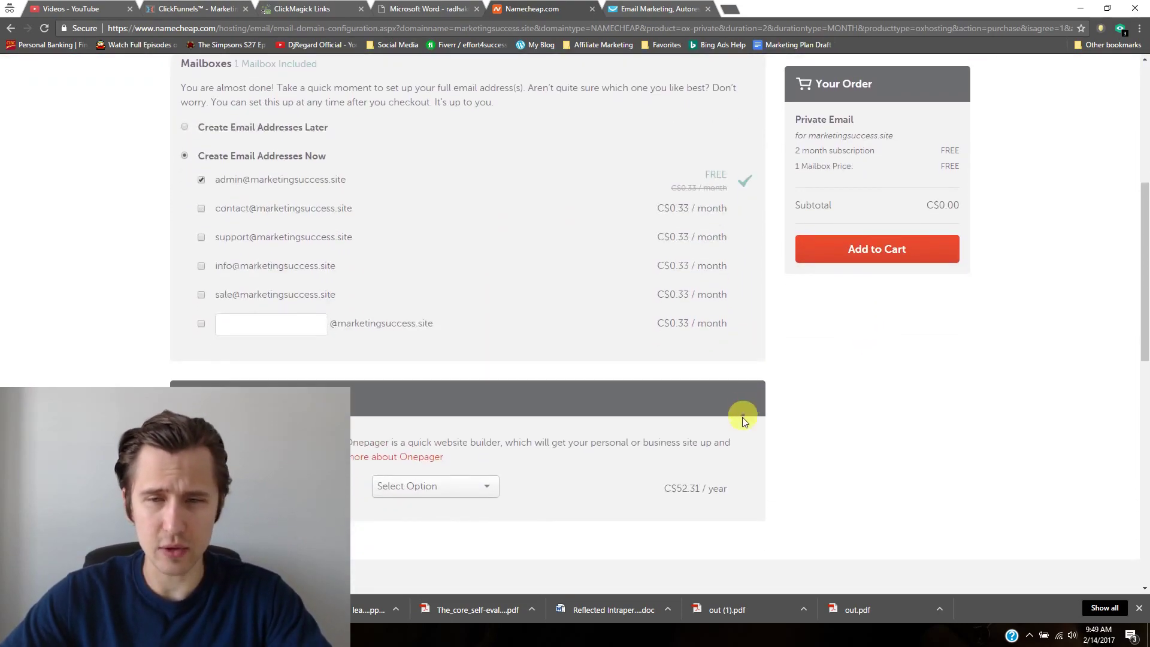
pyautogui.click(443, 490)
pyautogui.click(413, 509)
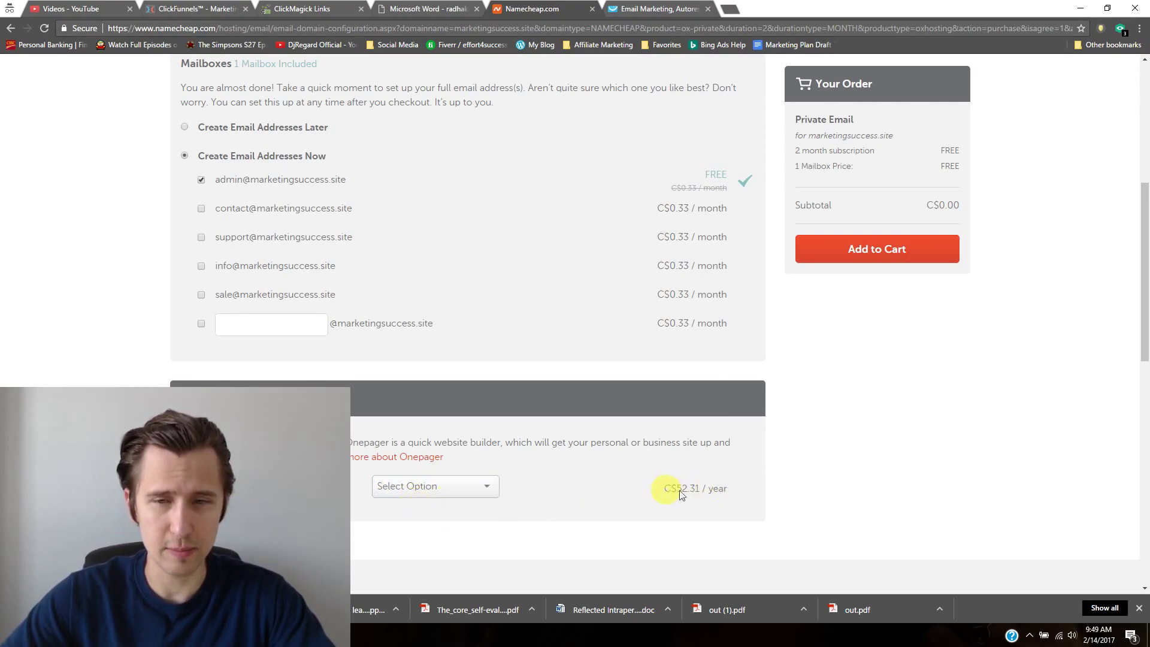
pyautogui.scroll(2, 952, 240)
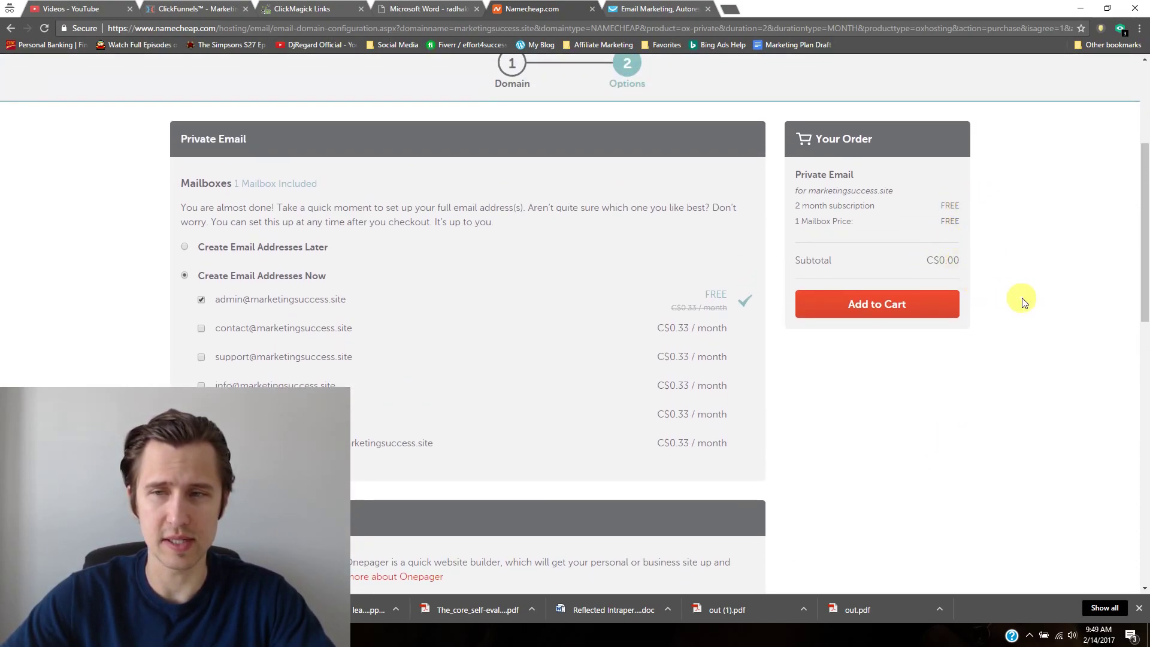
pyautogui.scroll(4, 873, 403)
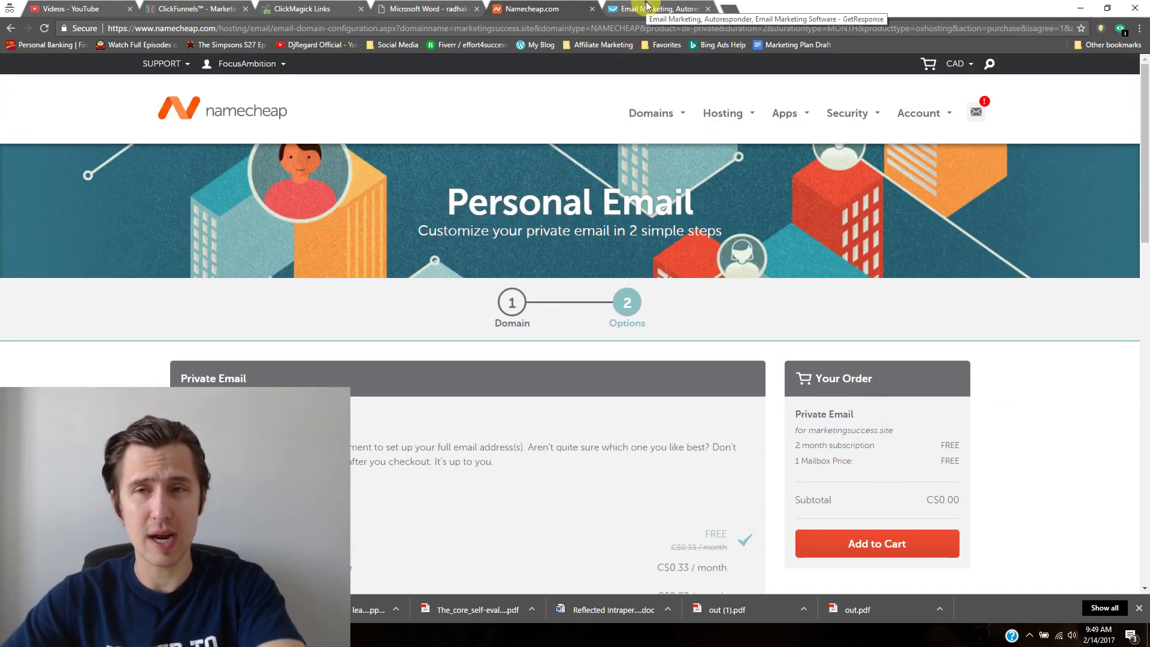
# Return to the Namecheap Dashboard showing 3weekdietchanges.club's Private Email trial and marketingsuccess.site
pyautogui.moveTo(666, 112)
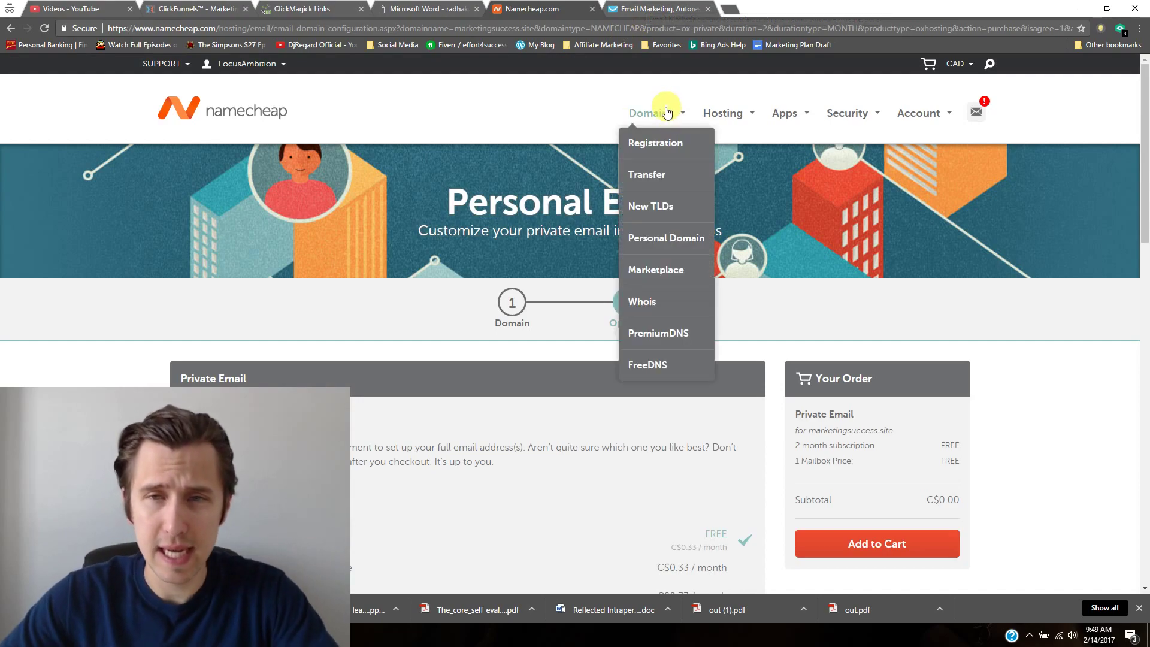
pyautogui.moveTo(916, 115)
pyautogui.click(915, 142)
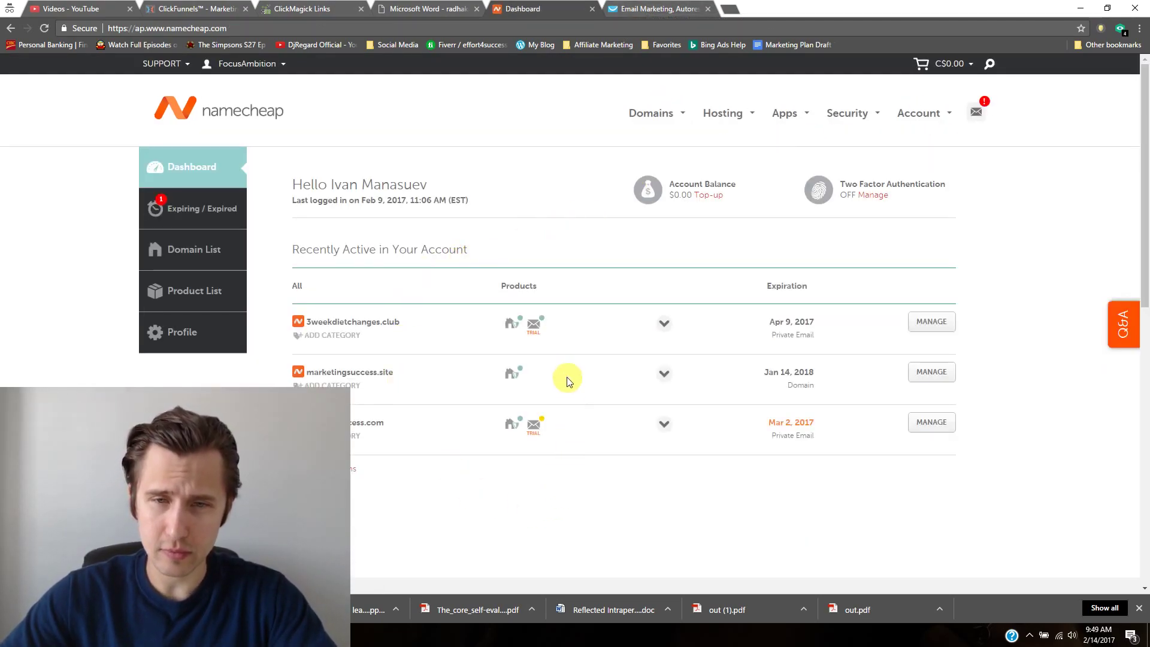
pyautogui.moveTo(536, 326)
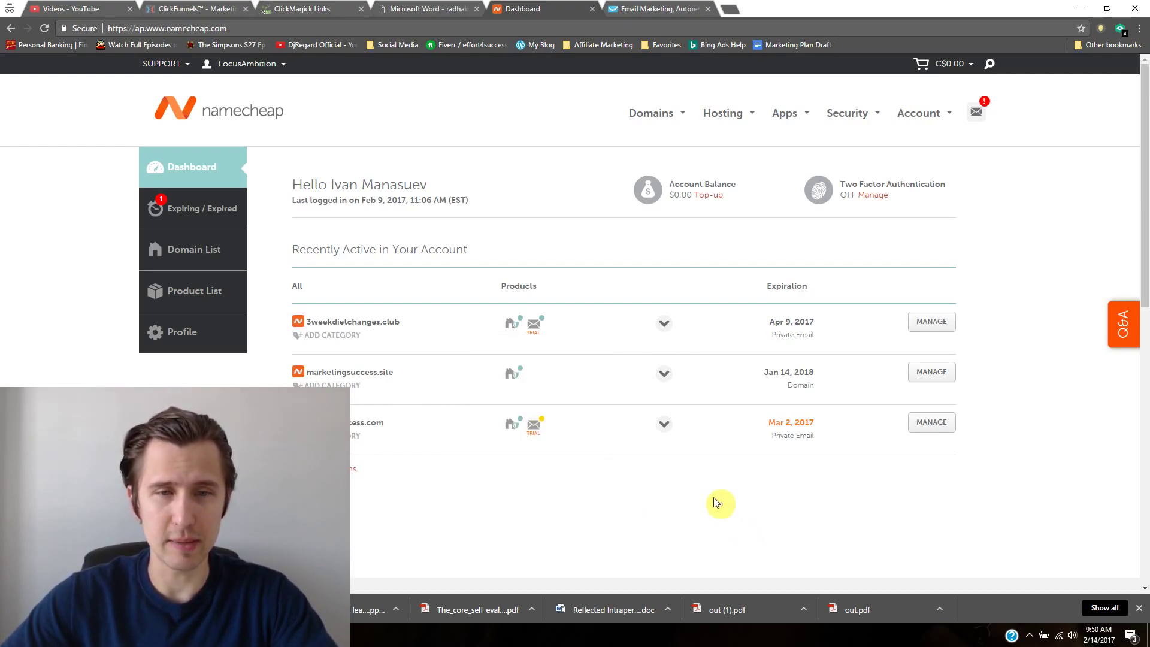
# In GetResponse, check the From Email Addresses in Account Details, then open the time-based autoresponders list
pyautogui.click(653, 10)
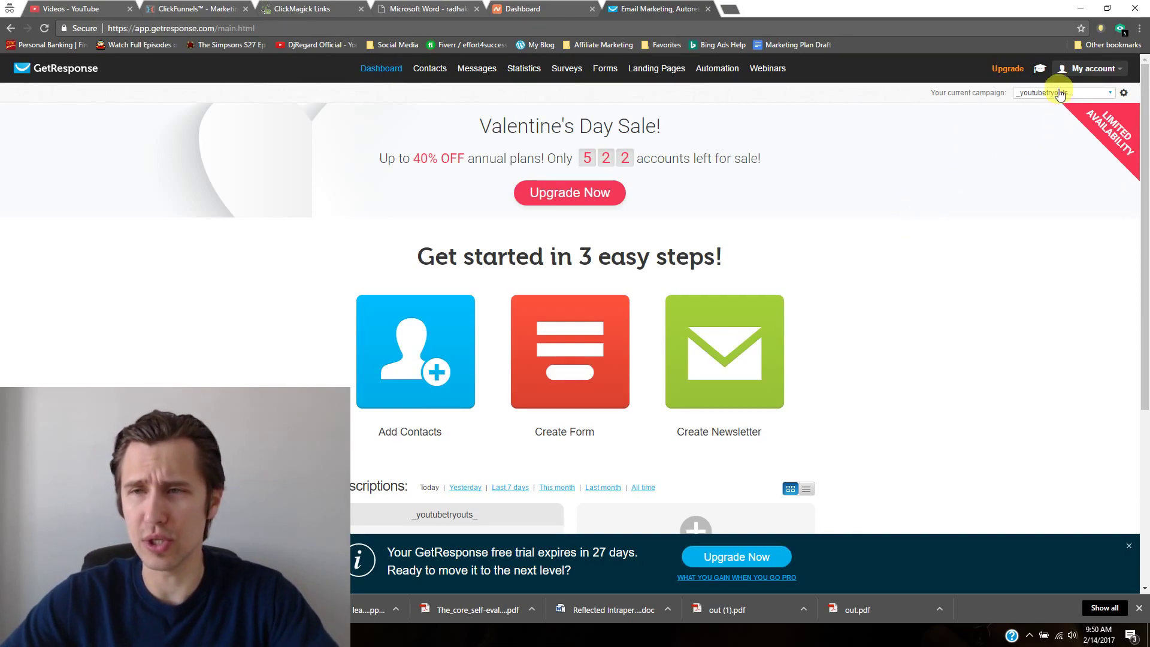
pyautogui.click(1094, 69)
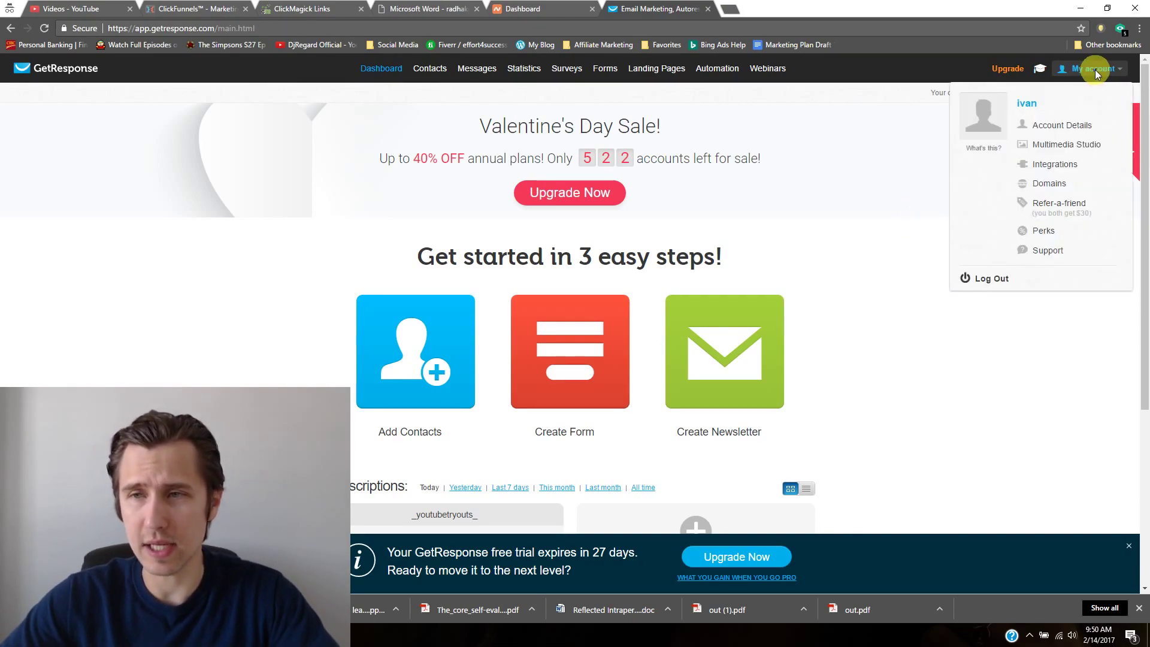
pyautogui.click(1061, 128)
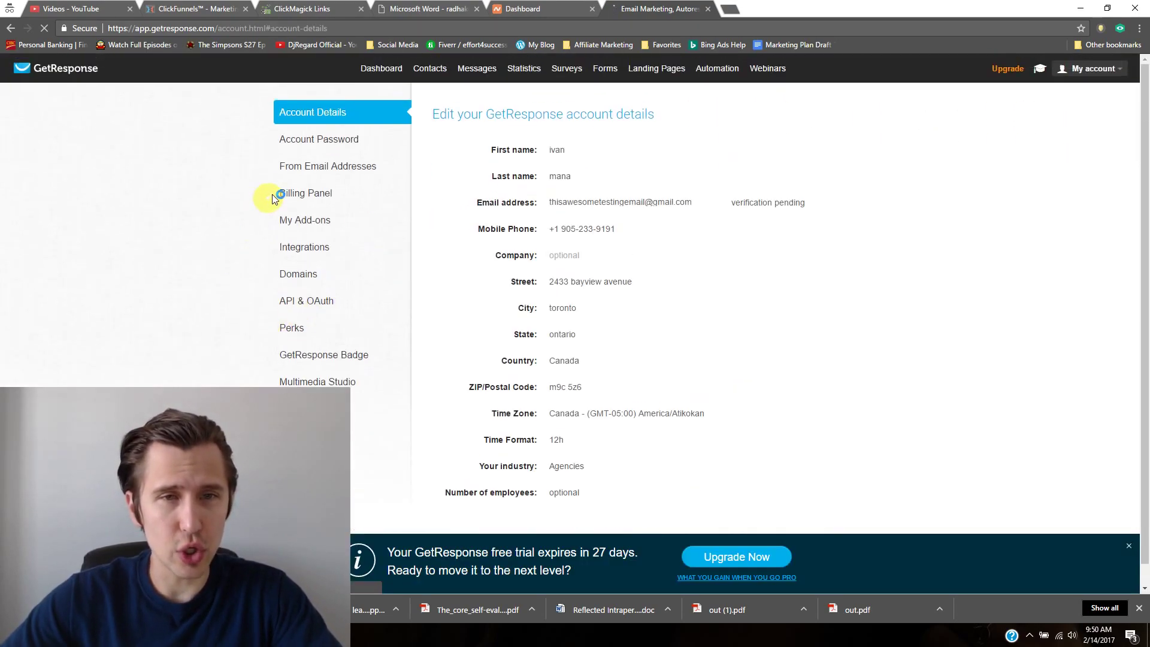
pyautogui.click(311, 171)
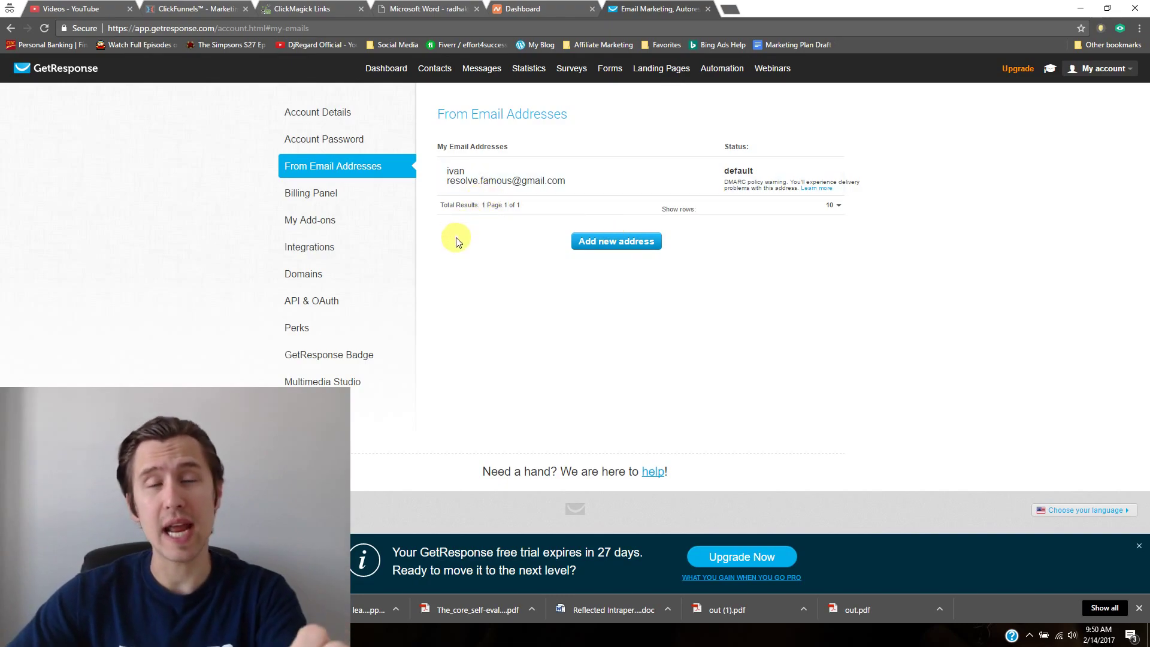
pyautogui.click(616, 239)
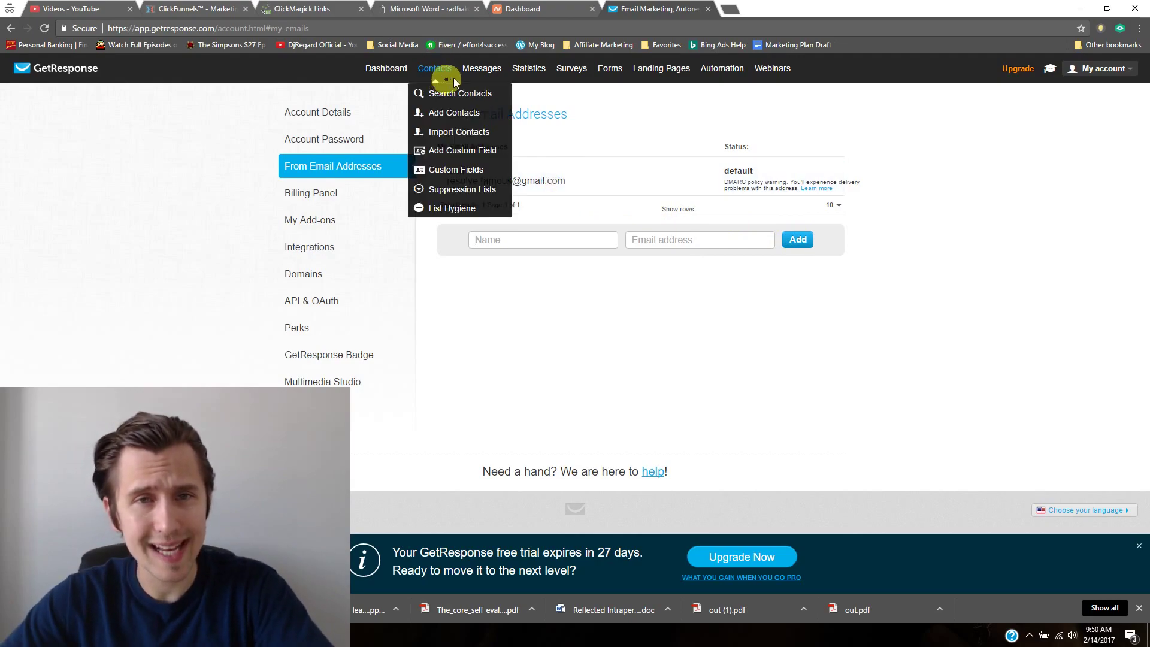
pyautogui.moveTo(479, 69)
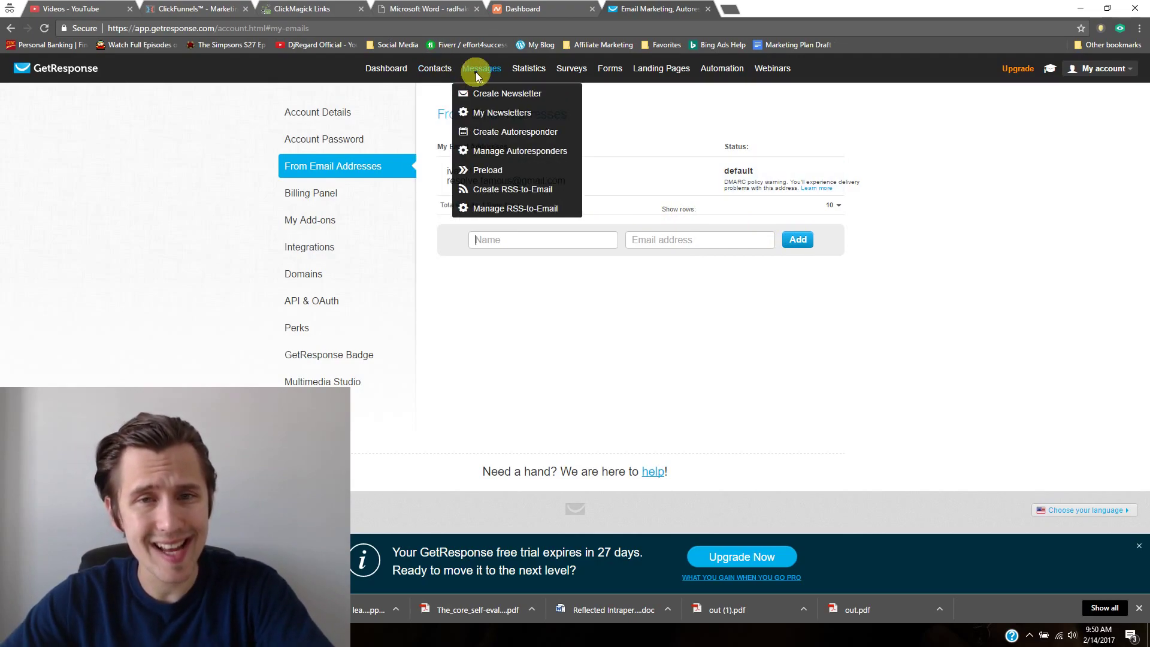
pyautogui.click(491, 156)
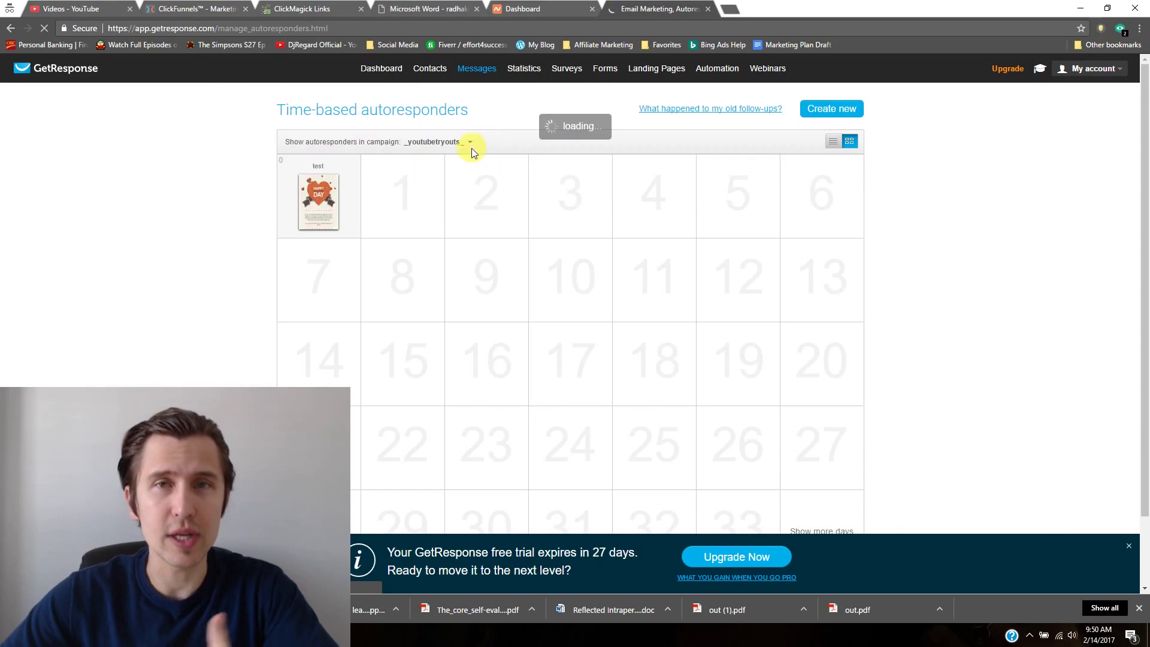
# Open the 'test' autoresponder's message settings and list its From address options
pyautogui.moveTo(324, 179)
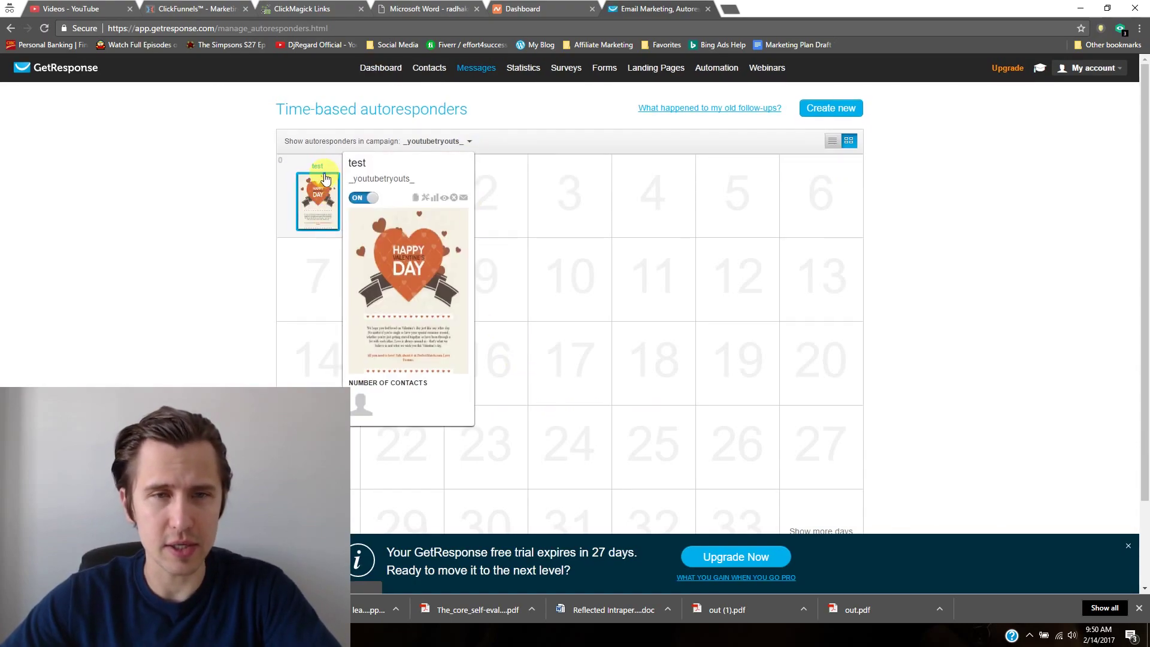
pyautogui.click(427, 199)
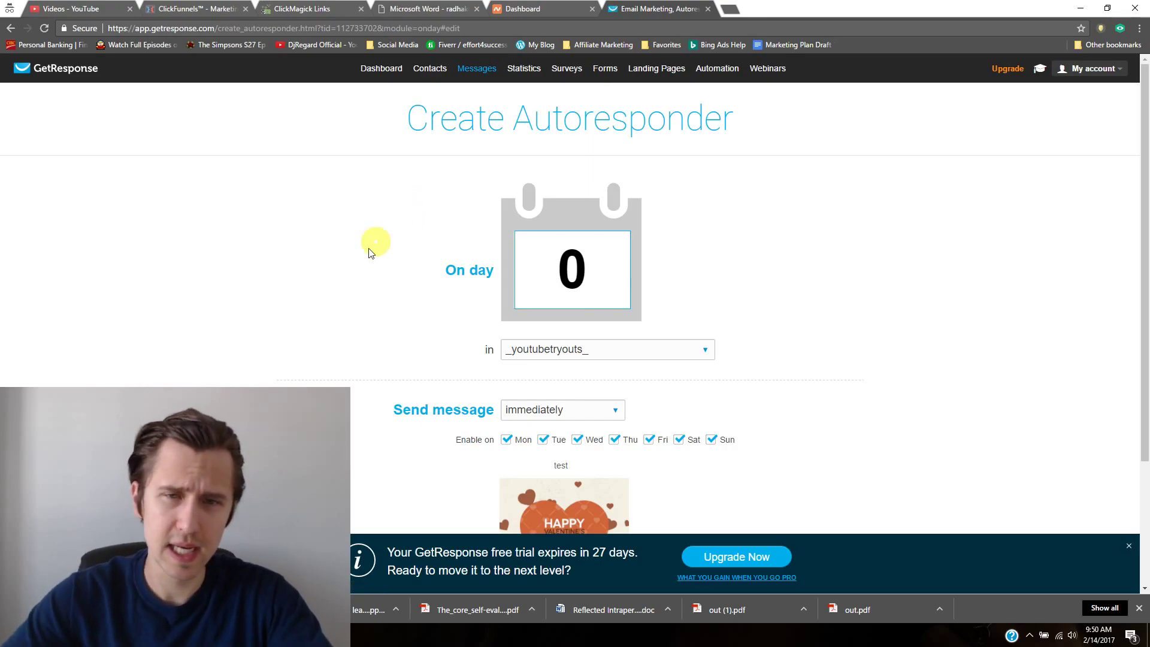
pyautogui.scroll(-2, 345, 284)
pyautogui.scroll(-1, 344, 285)
pyautogui.click(526, 499)
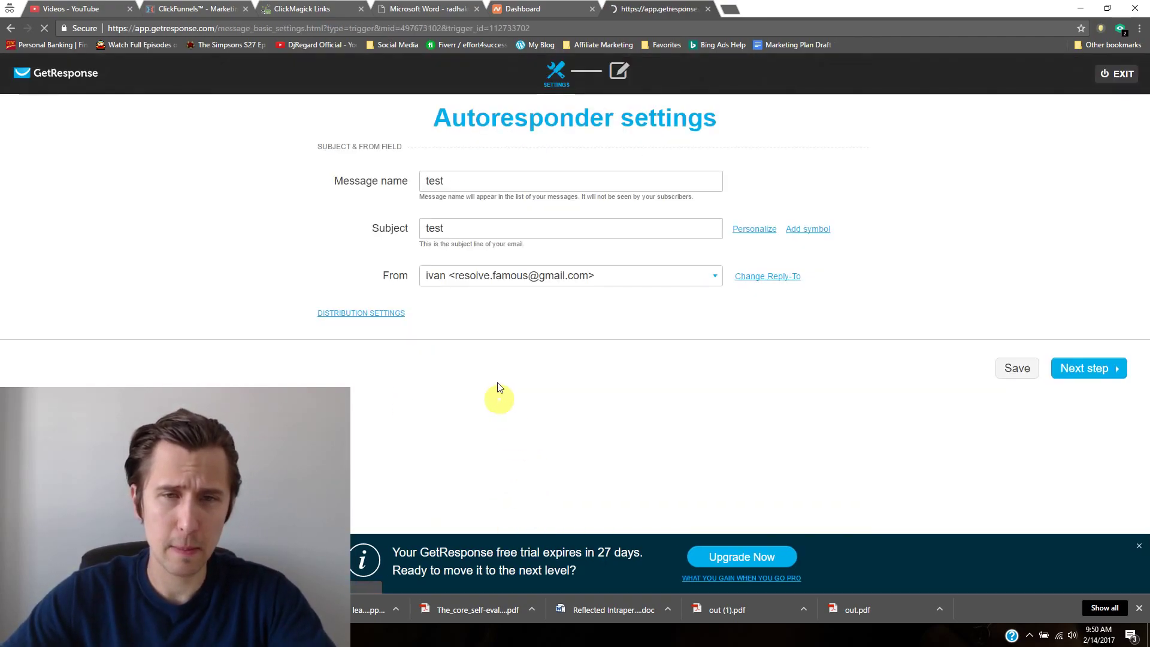
pyautogui.click(483, 277)
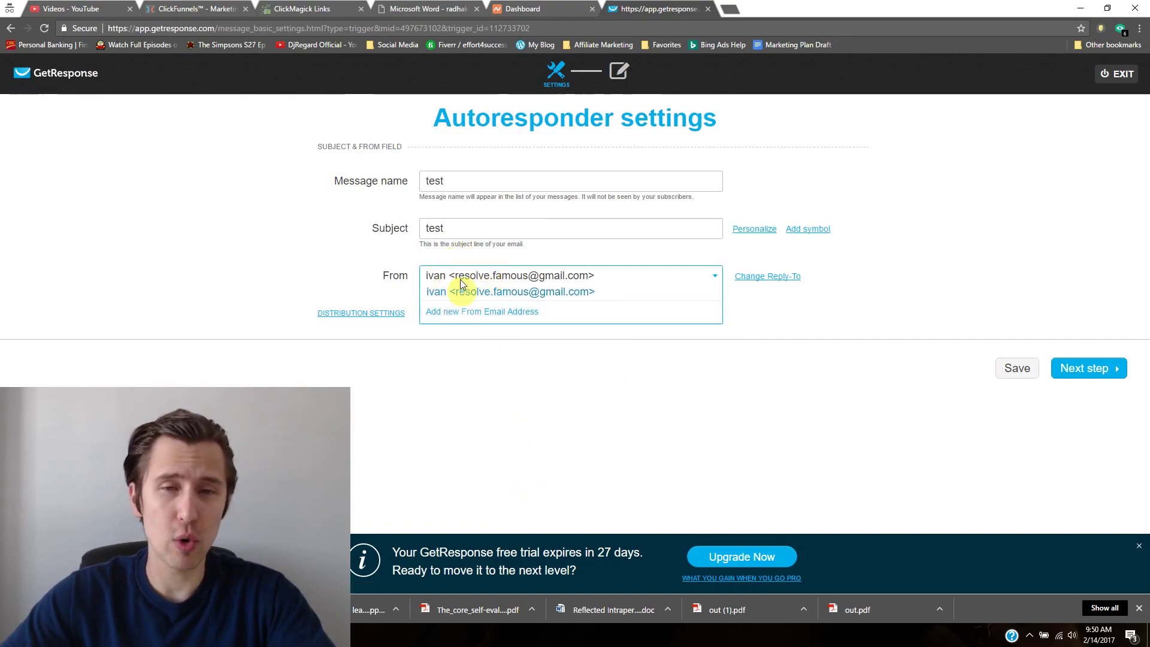